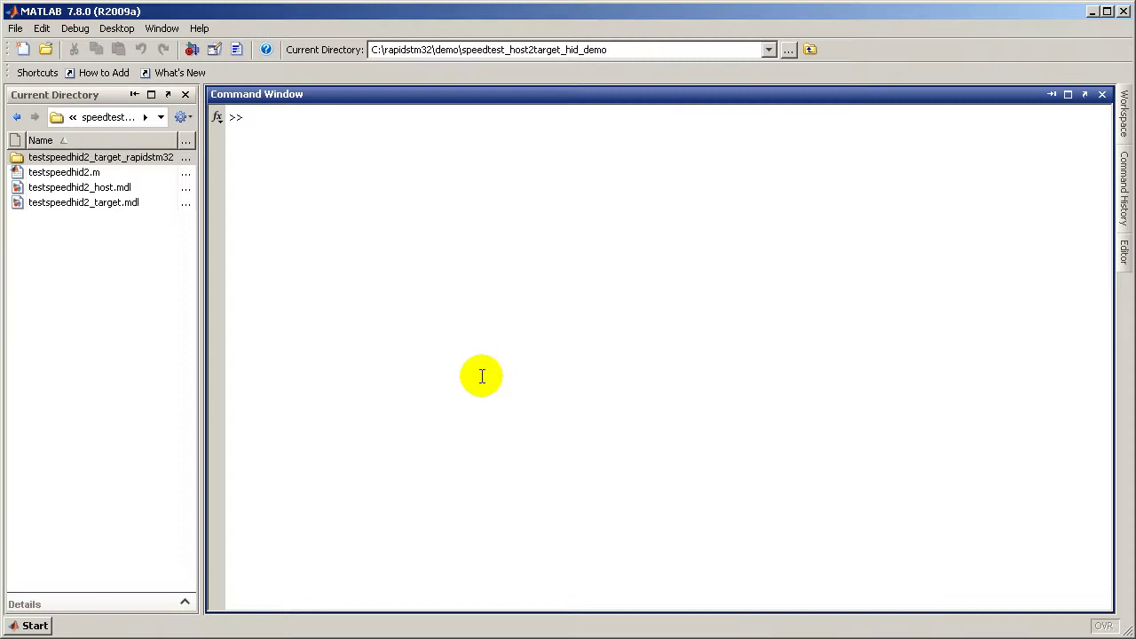
Step: Open testspeedhid2_target.mdl, update its diagram to show 0.01 sec sample times, and move it top-left
double_click(118, 202)
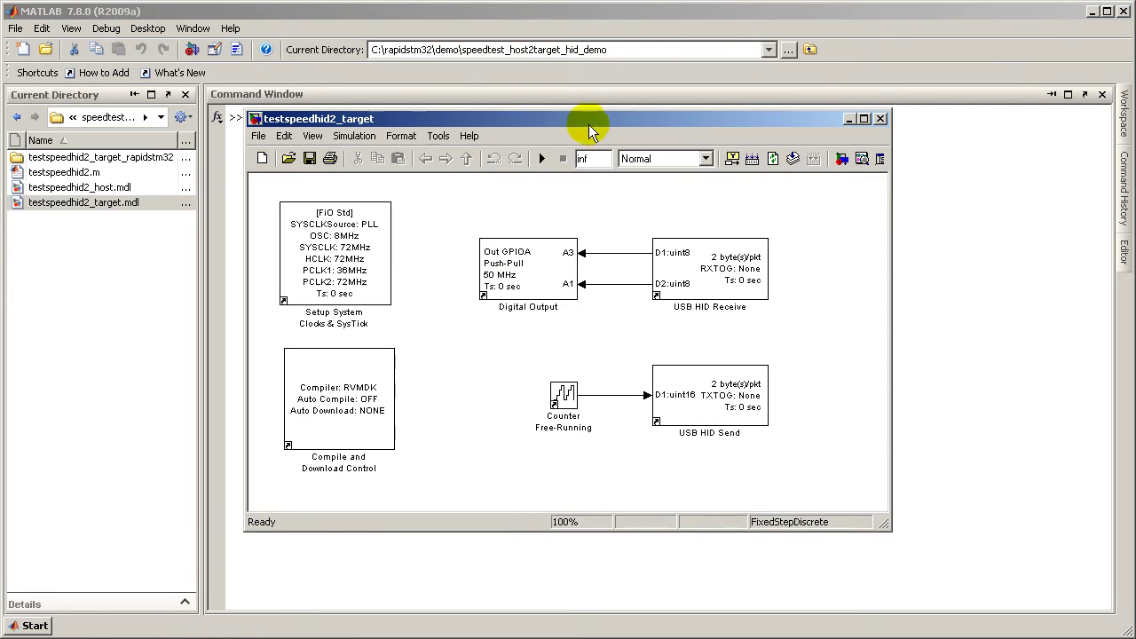
left_click_drag(590, 120, 575, 67)
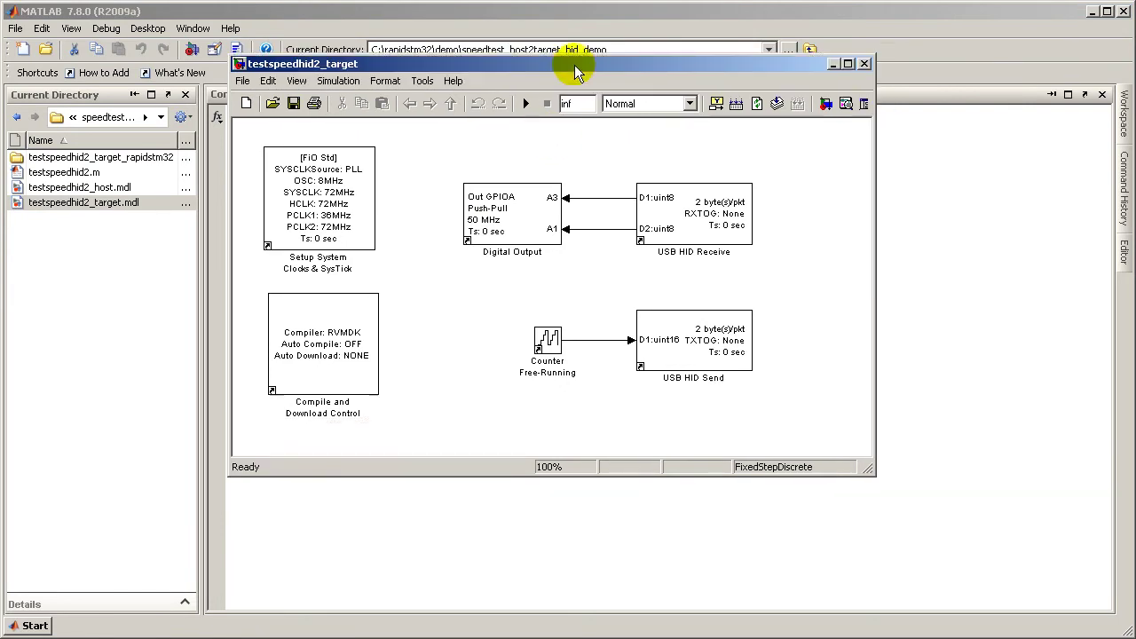
left_click(778, 105)
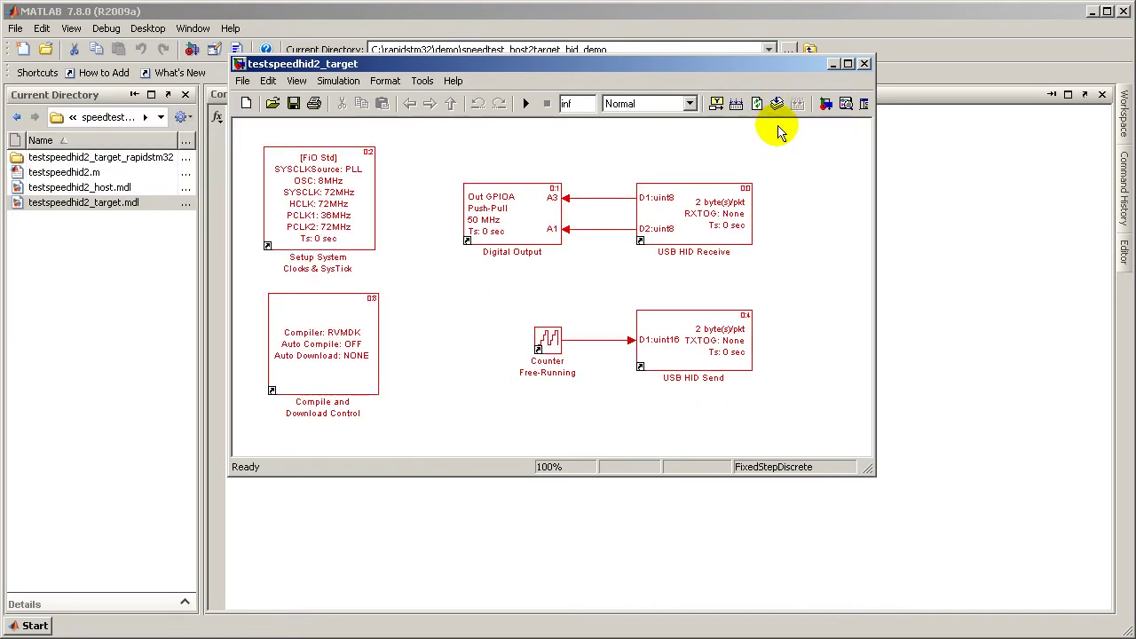
left_click(778, 105)
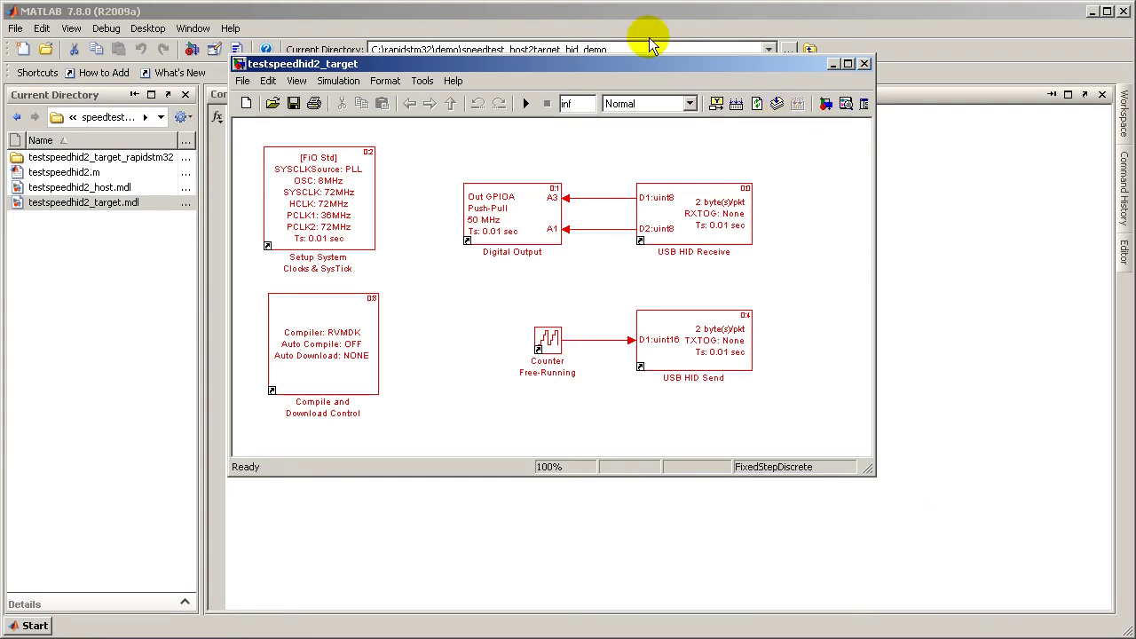
left_click_drag(655, 66, 444, 28)
left_click(740, 281)
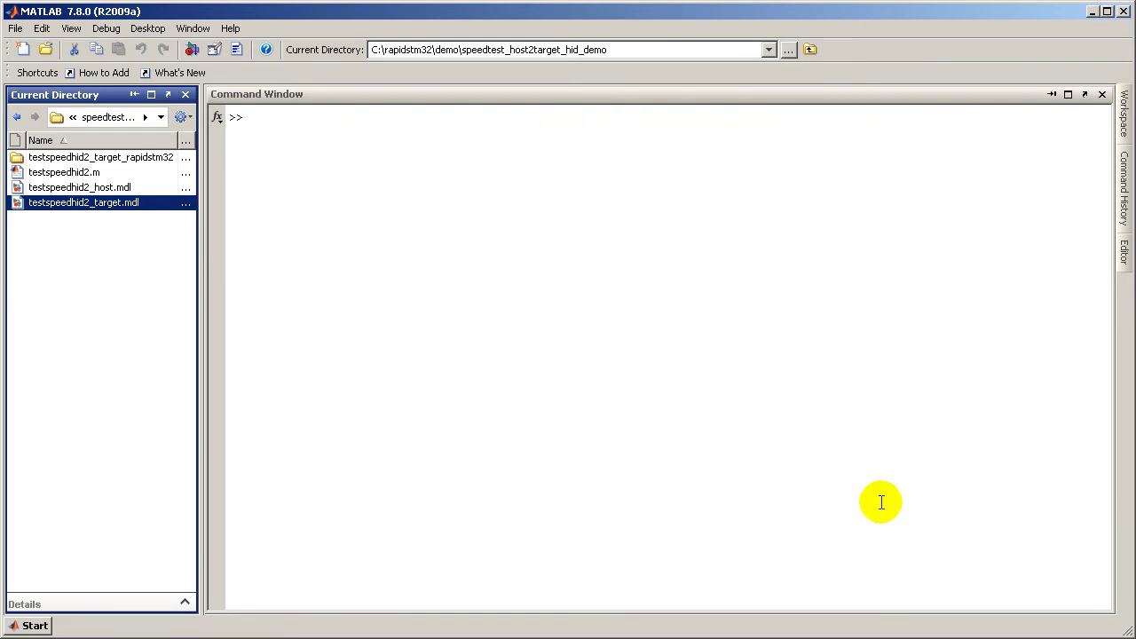
Step: Run request_productinfo('usb', 'name') in the Command Window, then clear it with clc
left_click(698, 345)
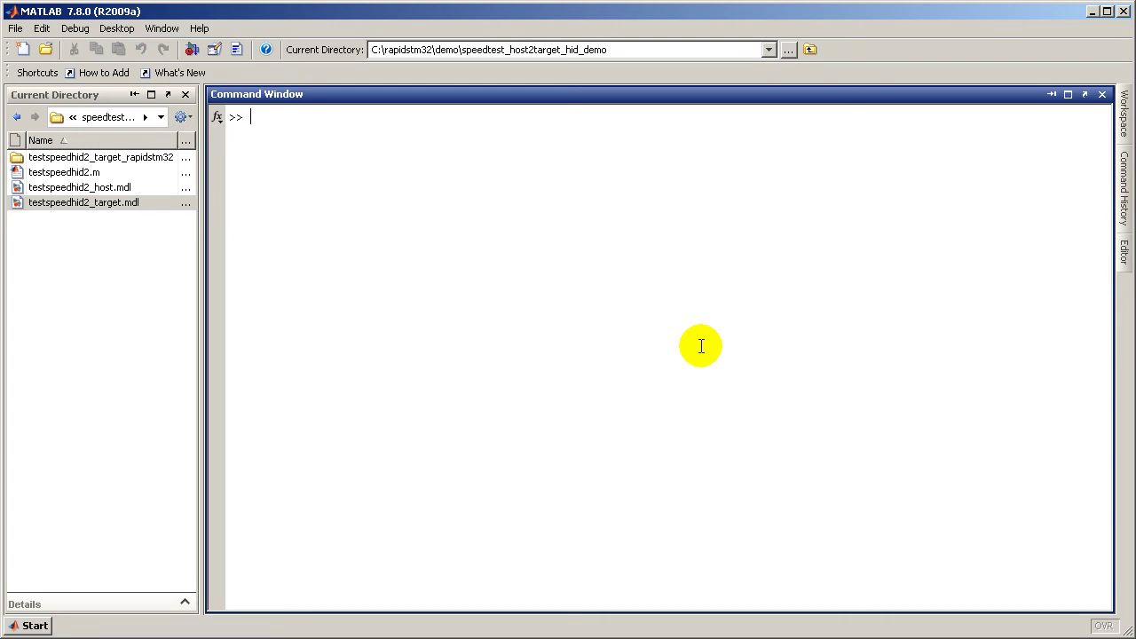
type("request_productinfo('usb', 'name')")
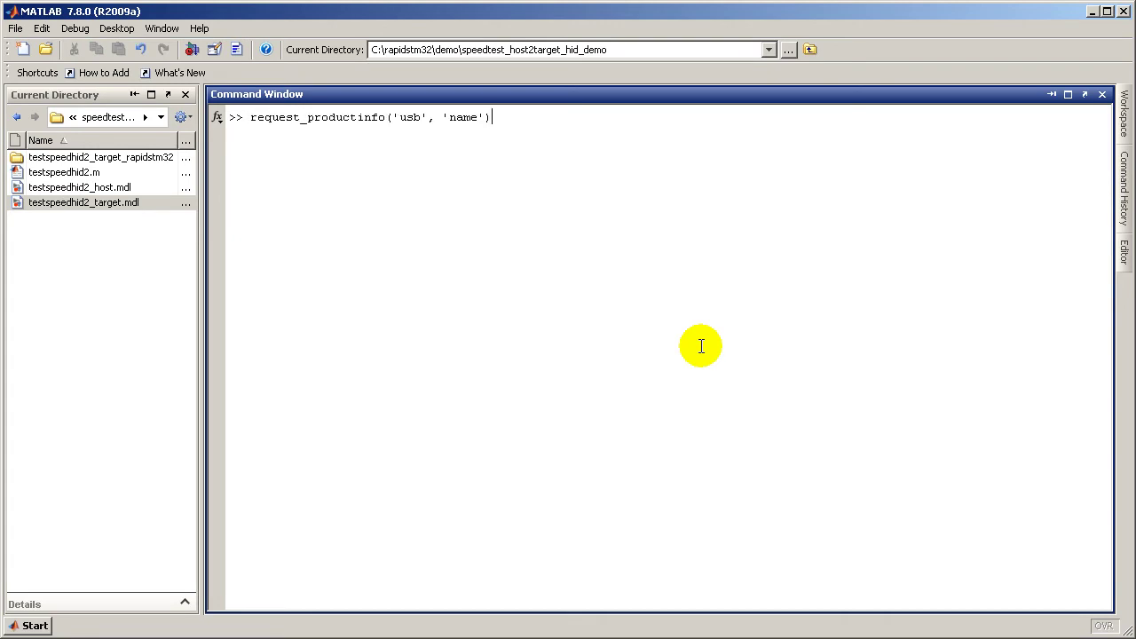
key("Return")
type("clc")
key("Return")
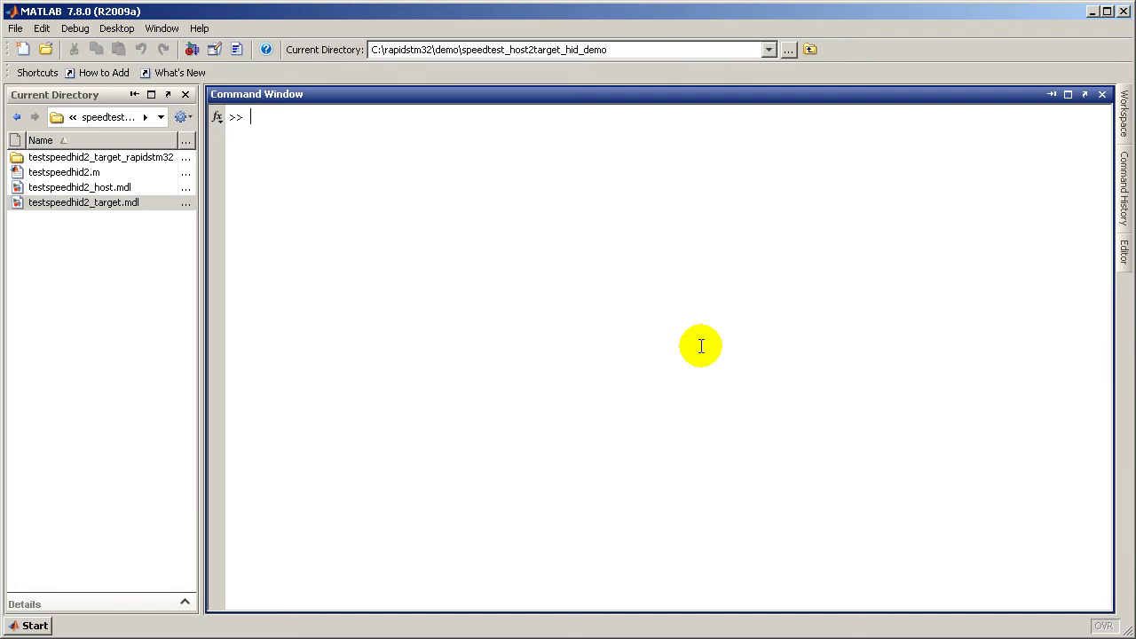
Step: Build testspeedhid2_target with Tools > Real-Time Workshop > Build Model
left_click(213, 43)
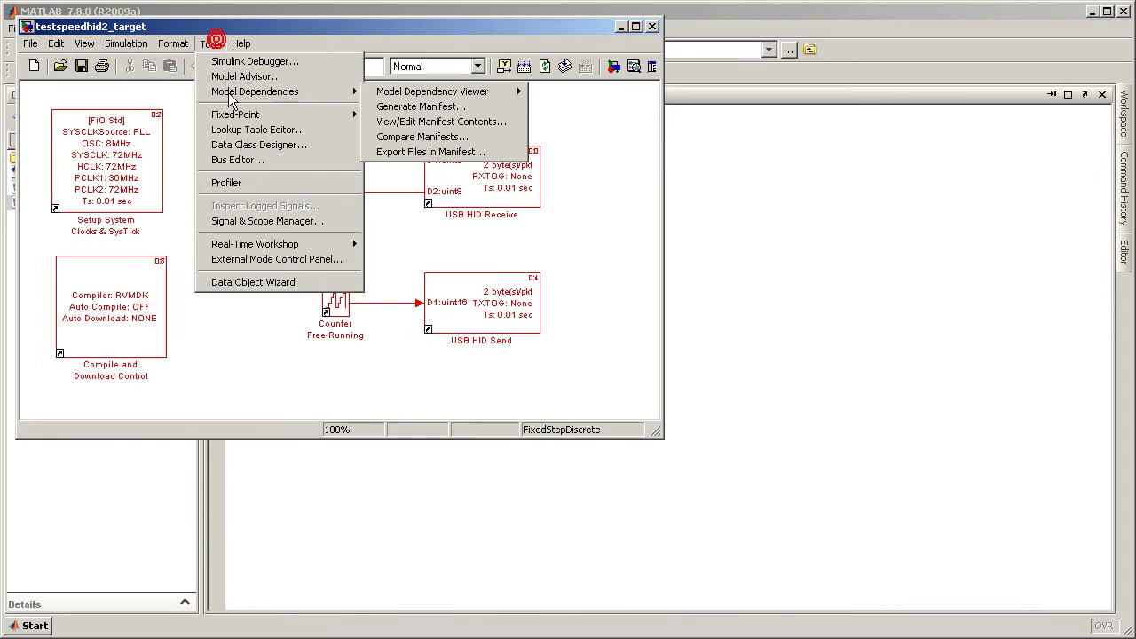
mouse_move(266, 244)
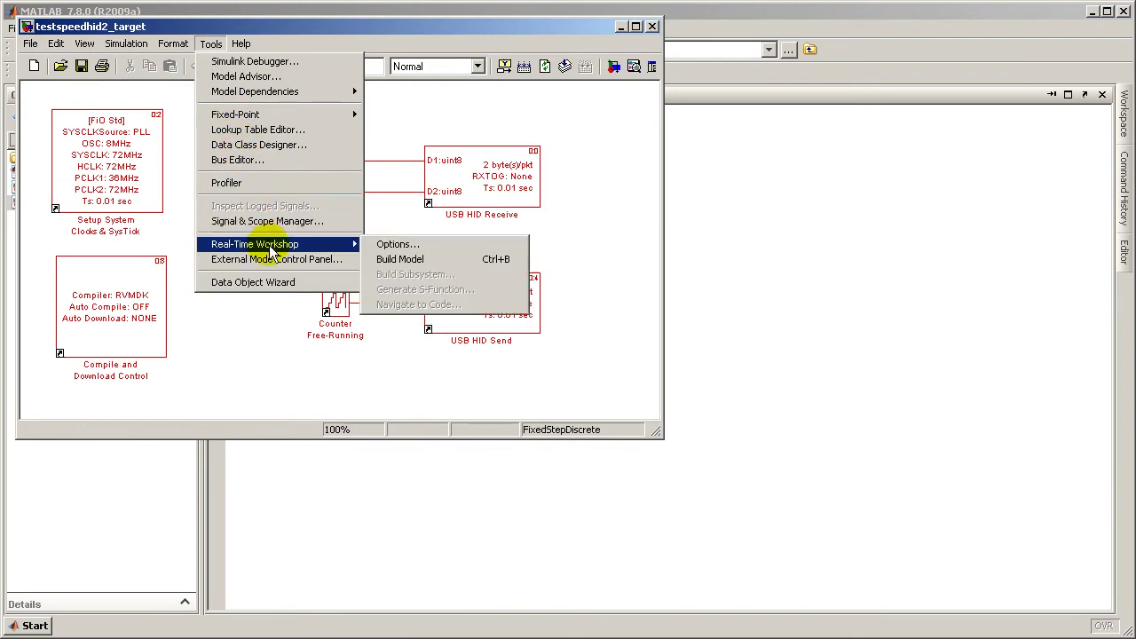
left_click(429, 260)
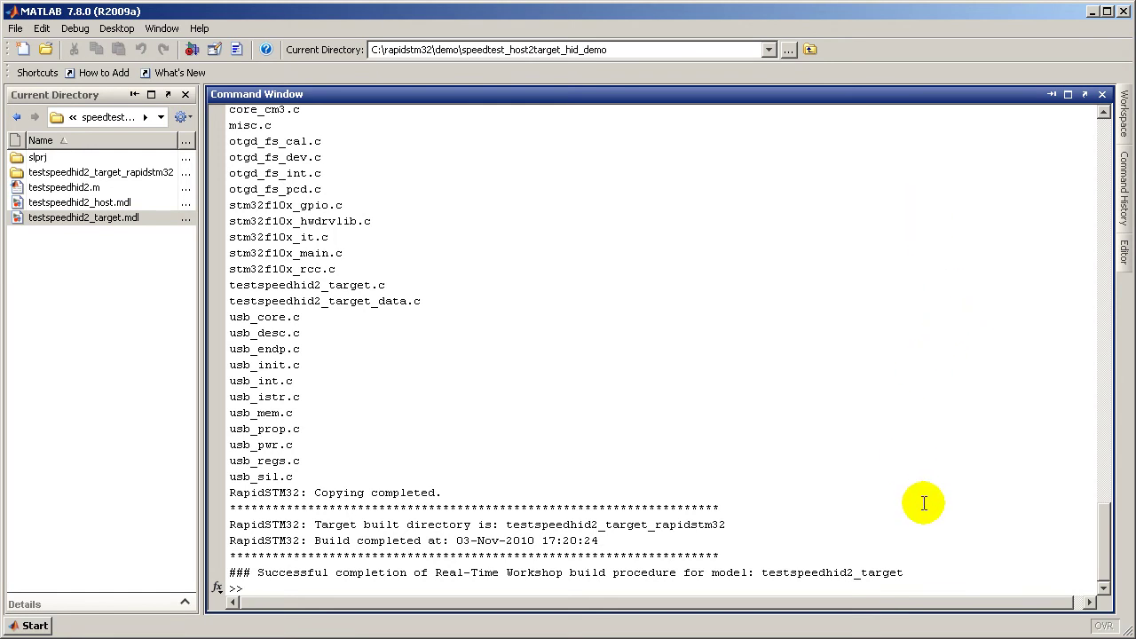
Step: Open testspeedhid2_host.mdl and arrange the model, Scope and Red/Green figure windows side by side
left_click(18, 203)
double_click(17, 203)
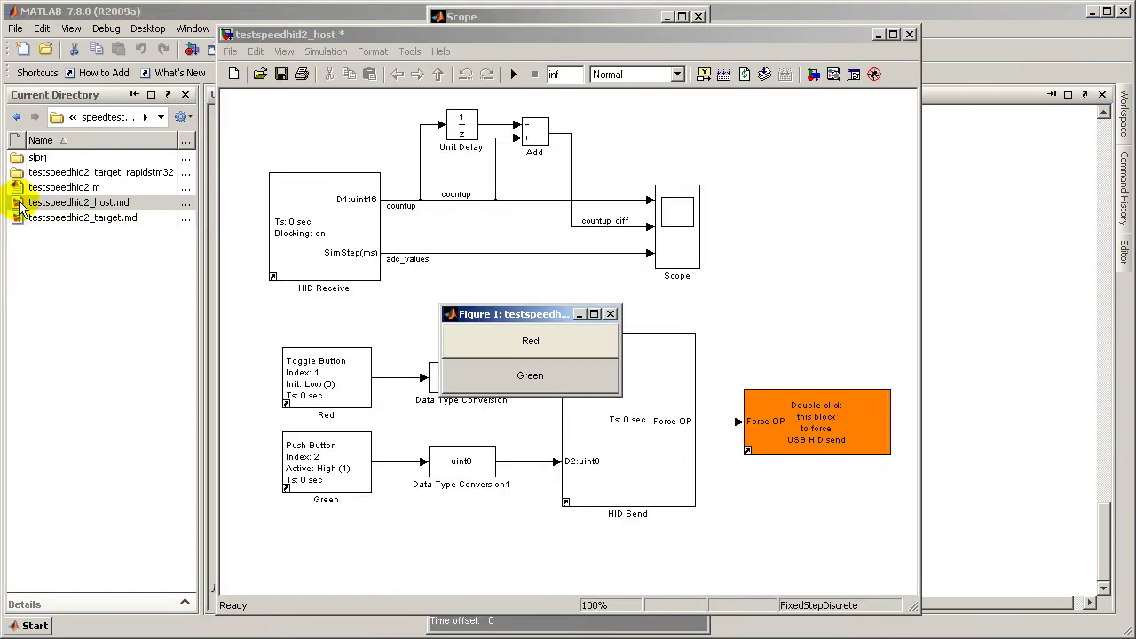
left_click_drag(533, 37, 331, 32)
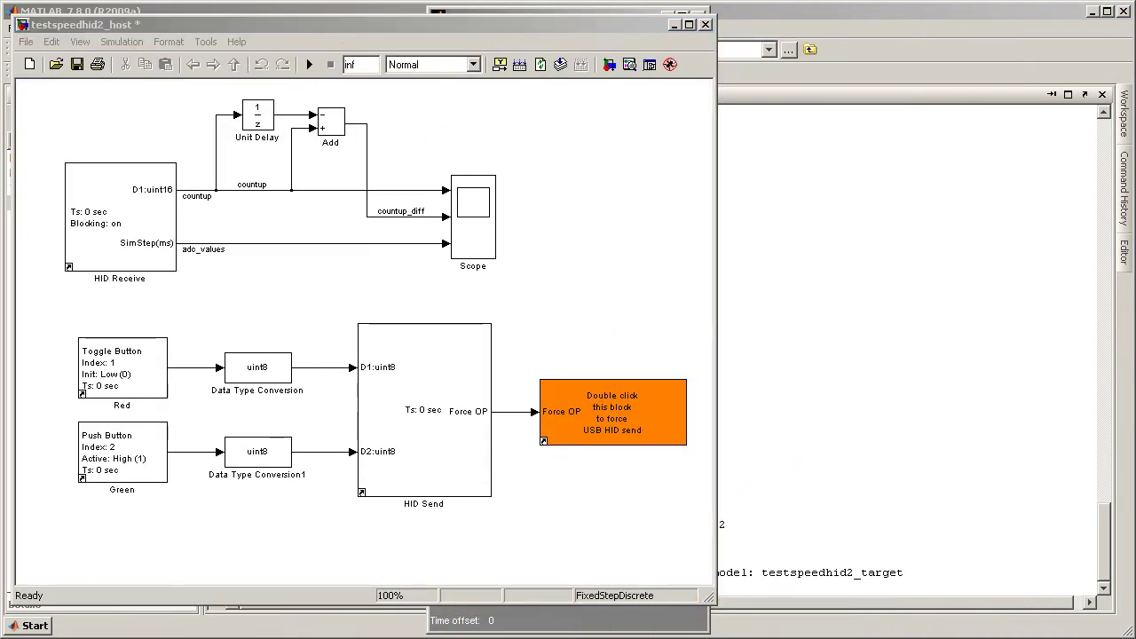
left_click_drag(550, 314, 852, 463)
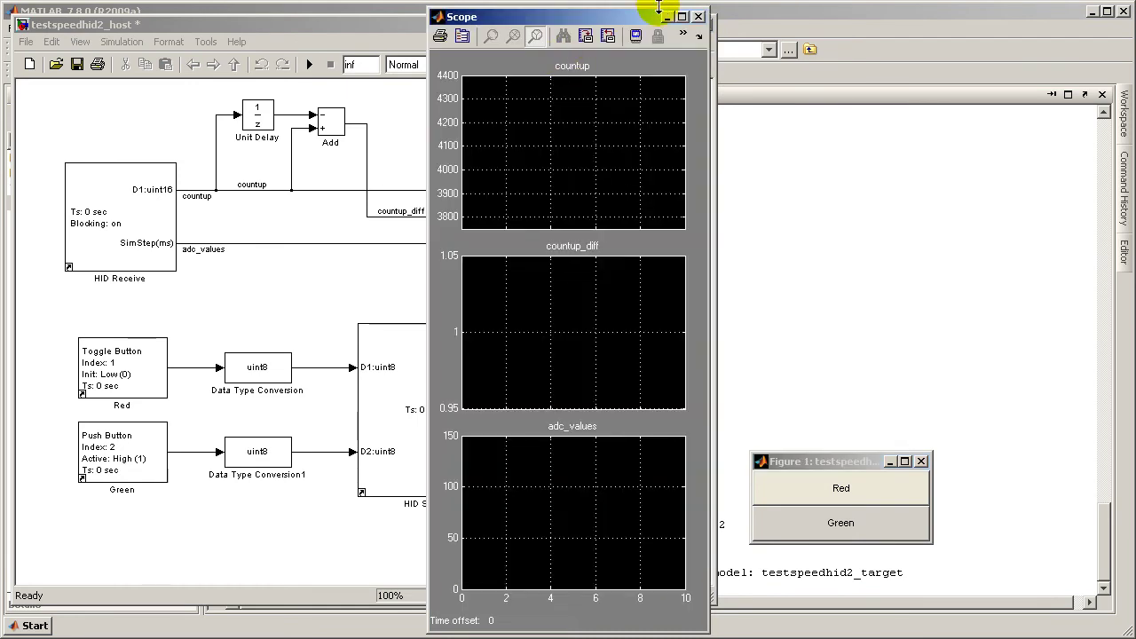
mouse_move(608, 16)
left_mouse_down()
mouse_move(608, 191)
mouse_move(897, 18)
mouse_move(980, 23)
left_mouse_up()
left_click_drag(779, 461, 786, 496)
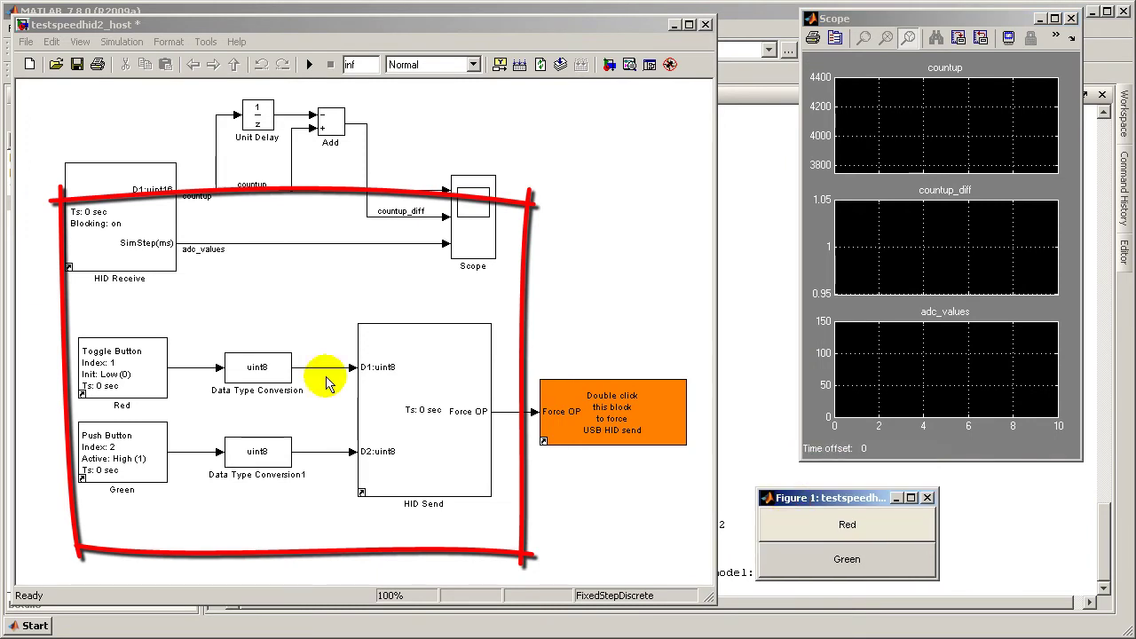
Step: Leave the Red toggle block unchanged (initial state 0) and confirm Green as Push Button, Index 2, Active High
double_click(151, 379)
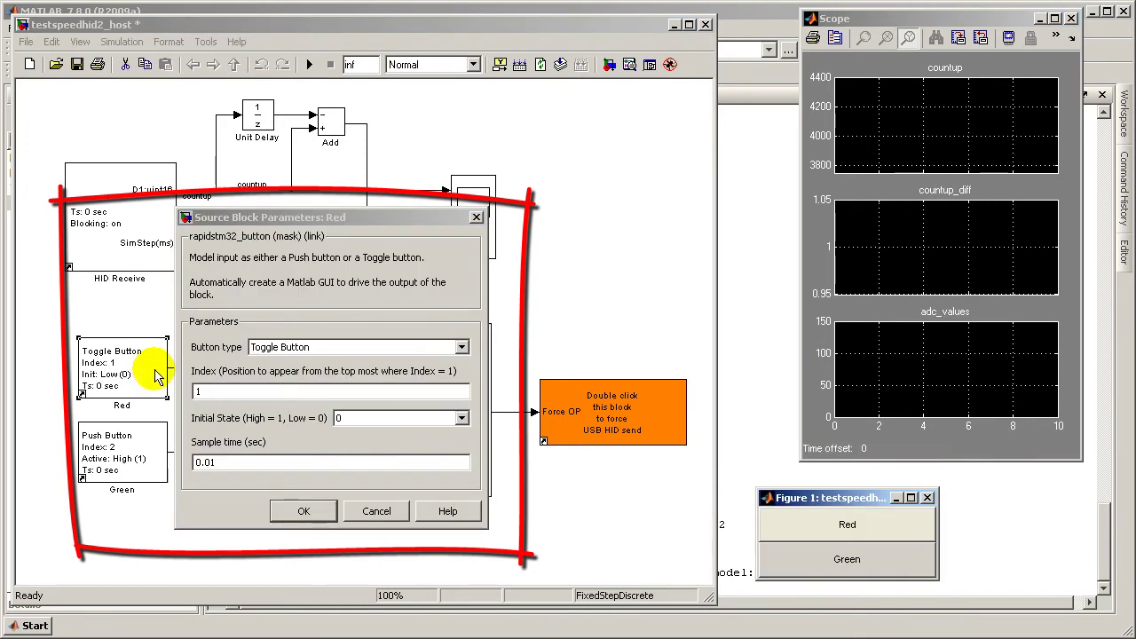
left_click(306, 349)
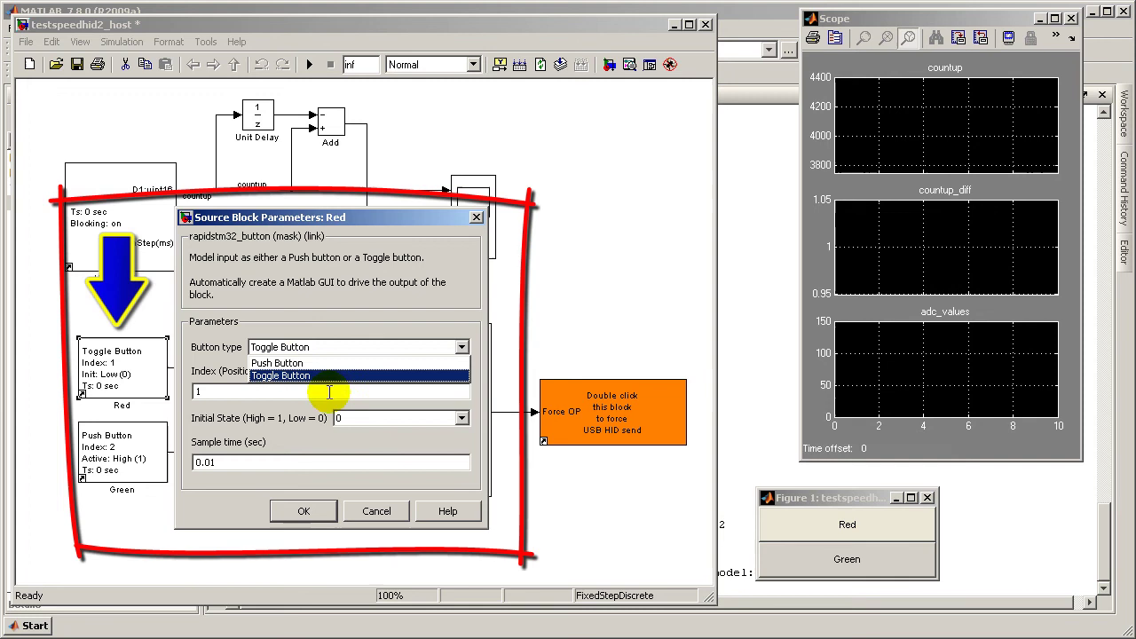
left_click(385, 420)
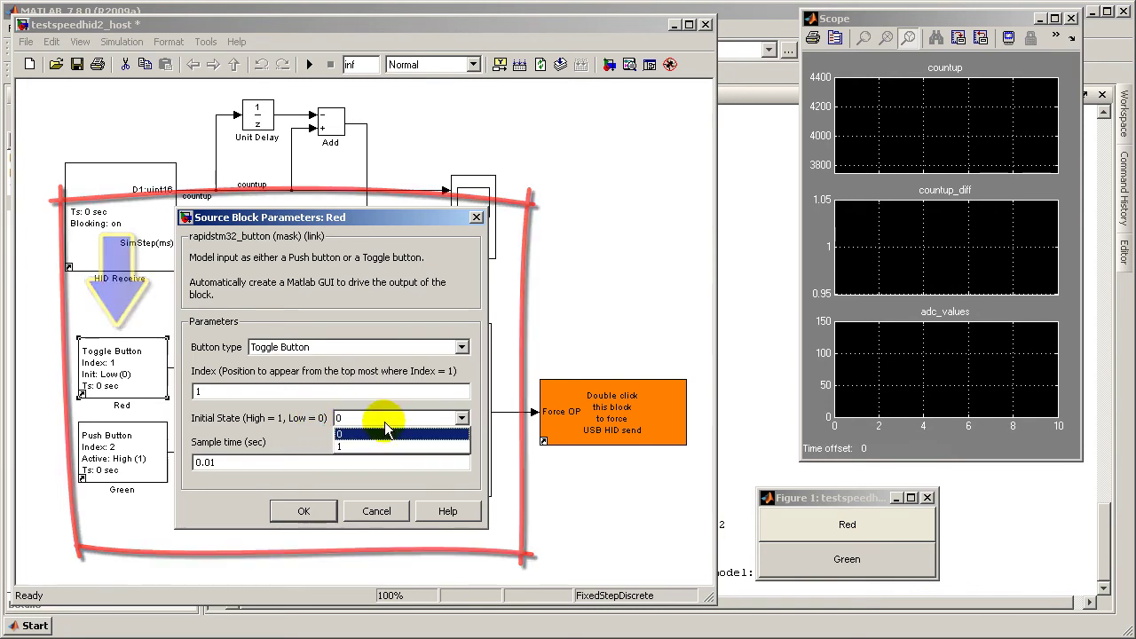
left_click(380, 426)
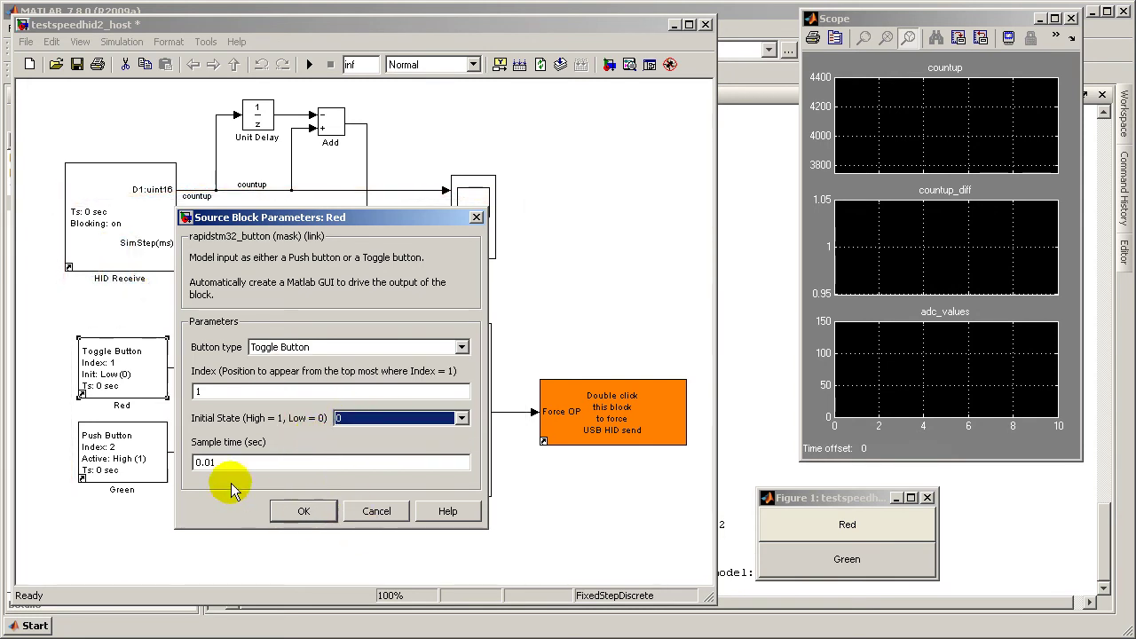
left_click(375, 512)
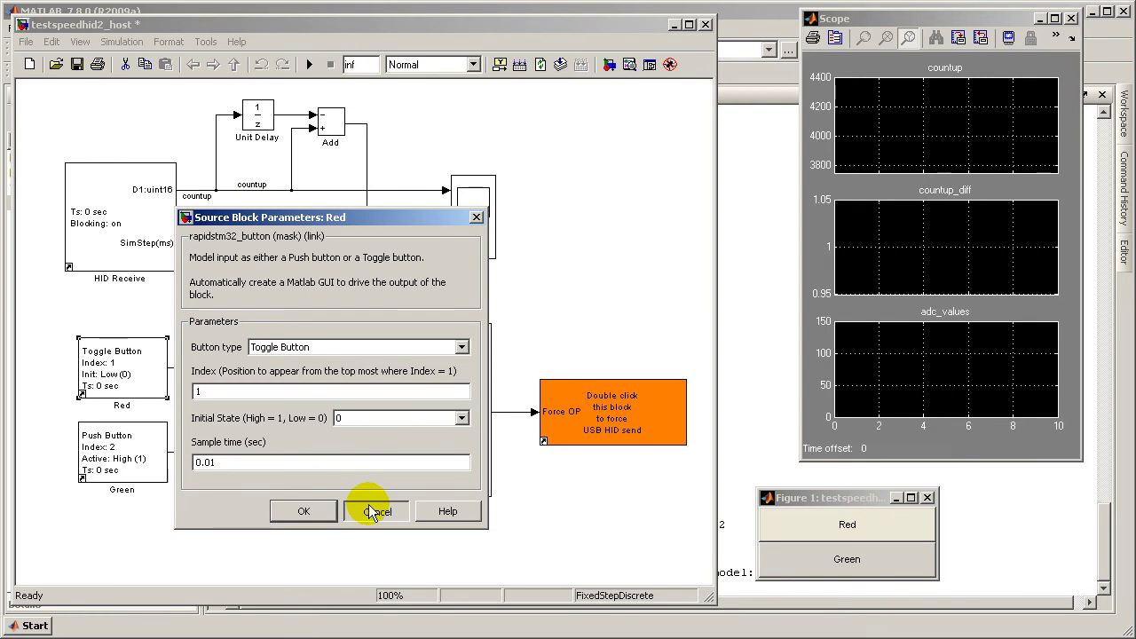
double_click(151, 476)
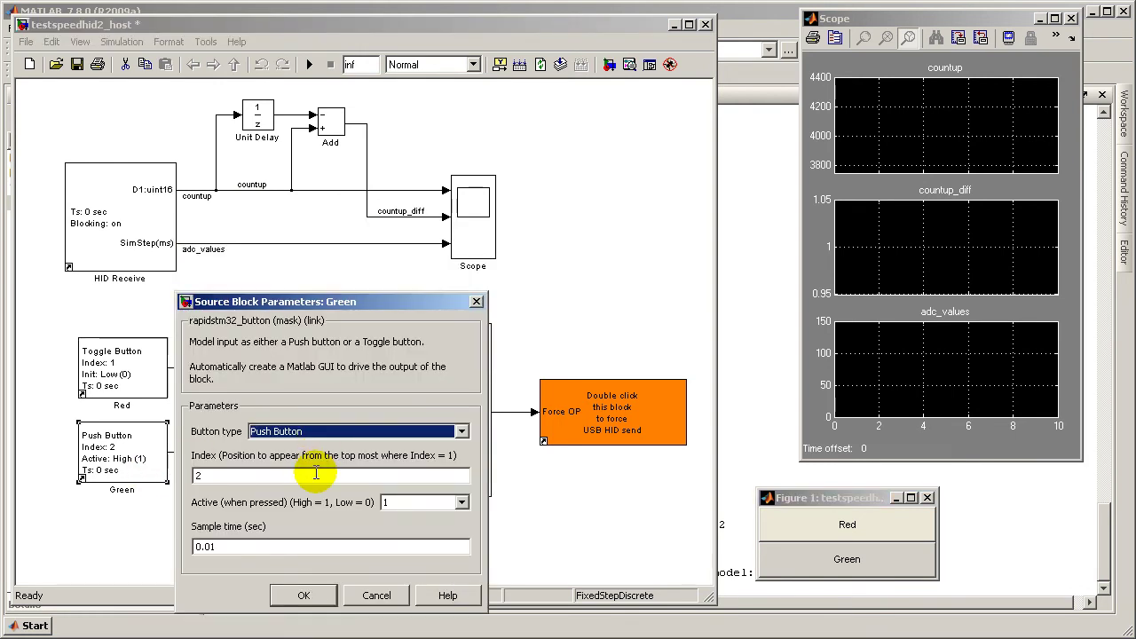
left_click(303, 596)
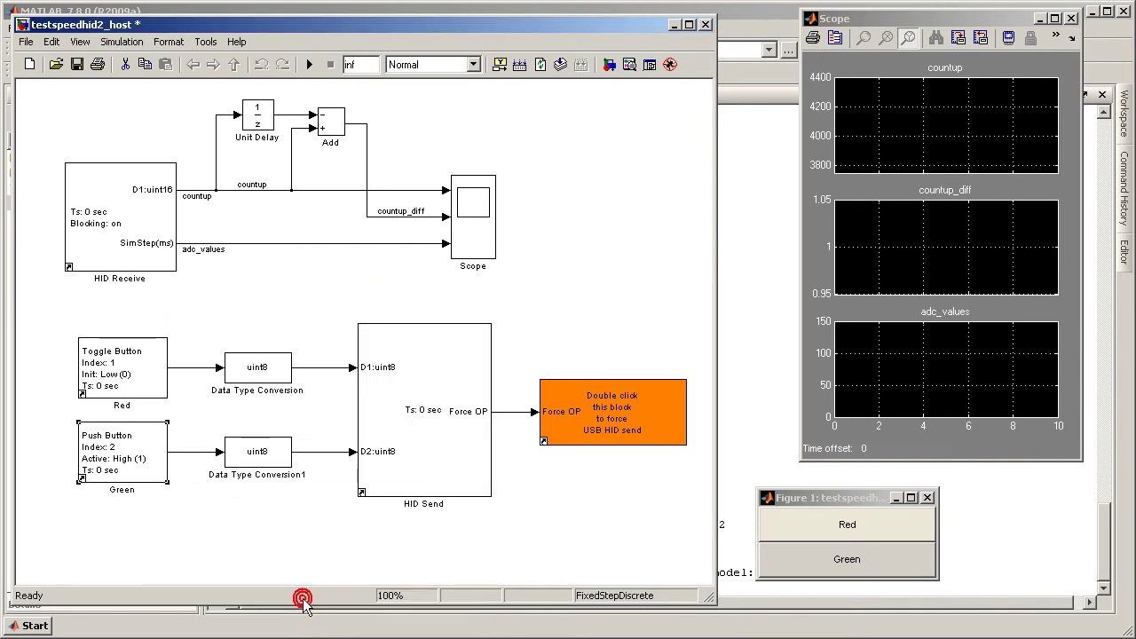
Step: Update the host diagram to show port data types and 0.01 s sample times, with Red/Green placed beside it
left_click(862, 20)
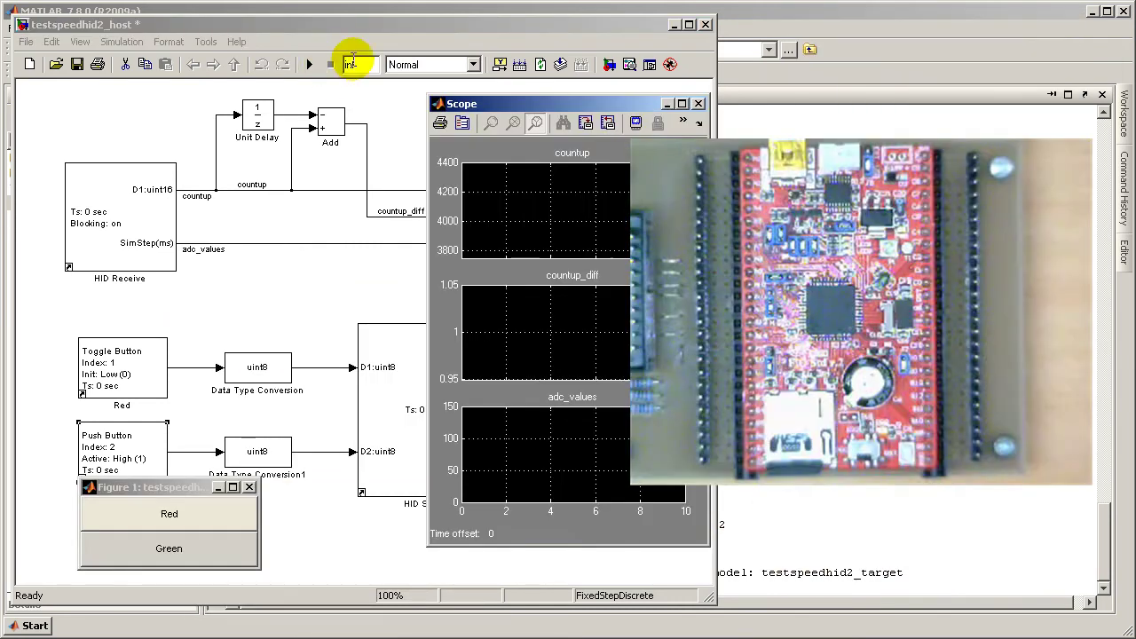
left_click(559, 64)
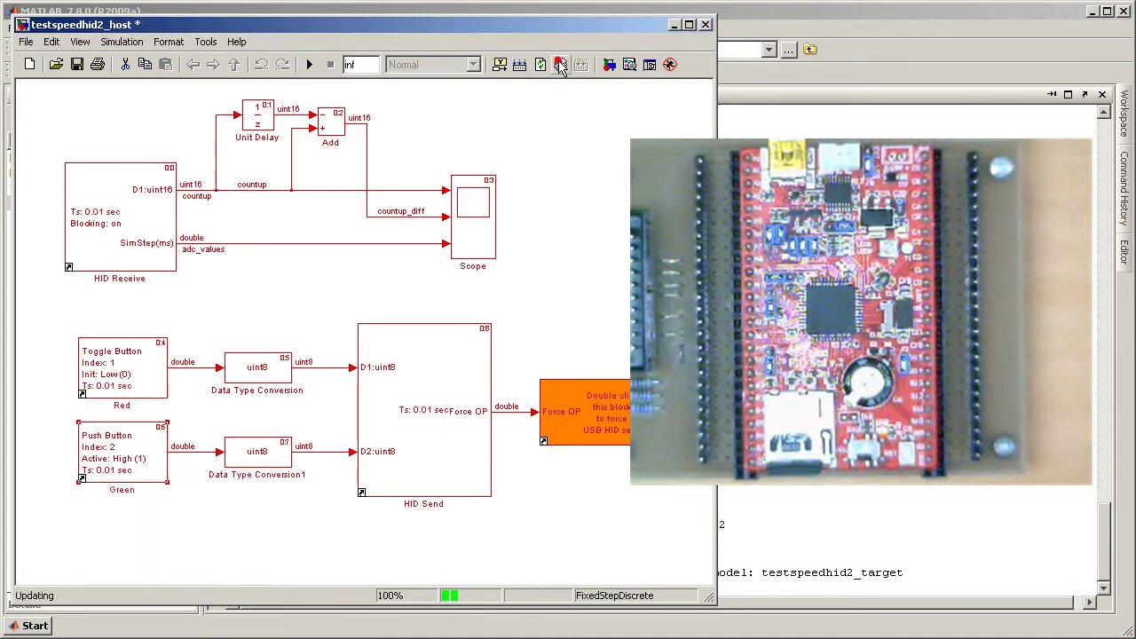
left_click_drag(188, 499, 624, 127)
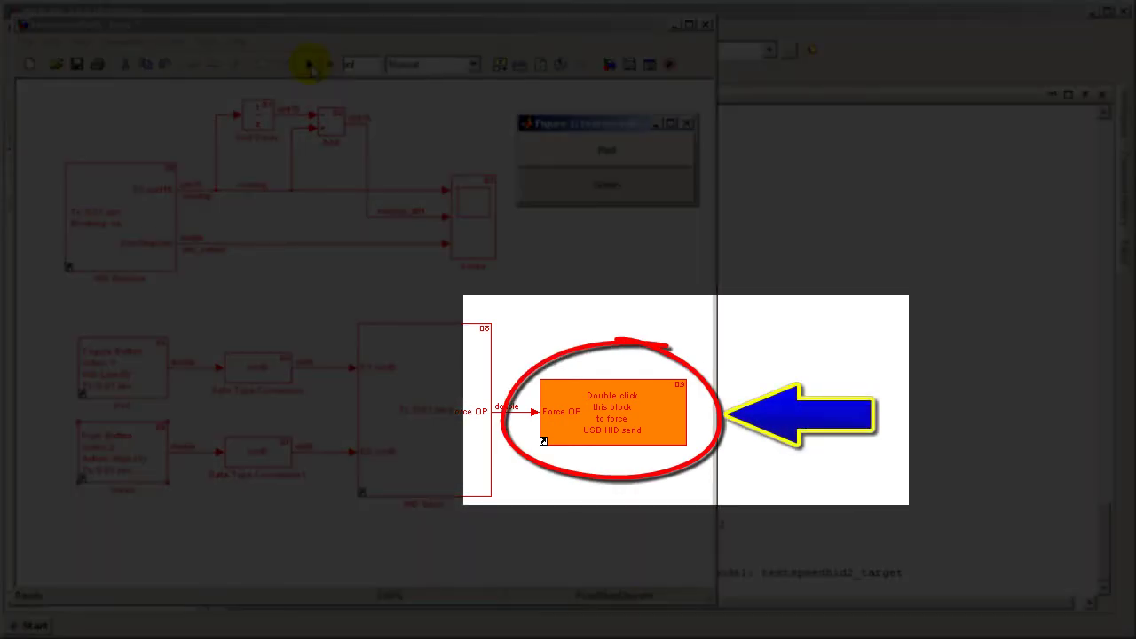
Step: Start the host simulation and open the Scope plotting countup_diff and adc_values
left_click(309, 67)
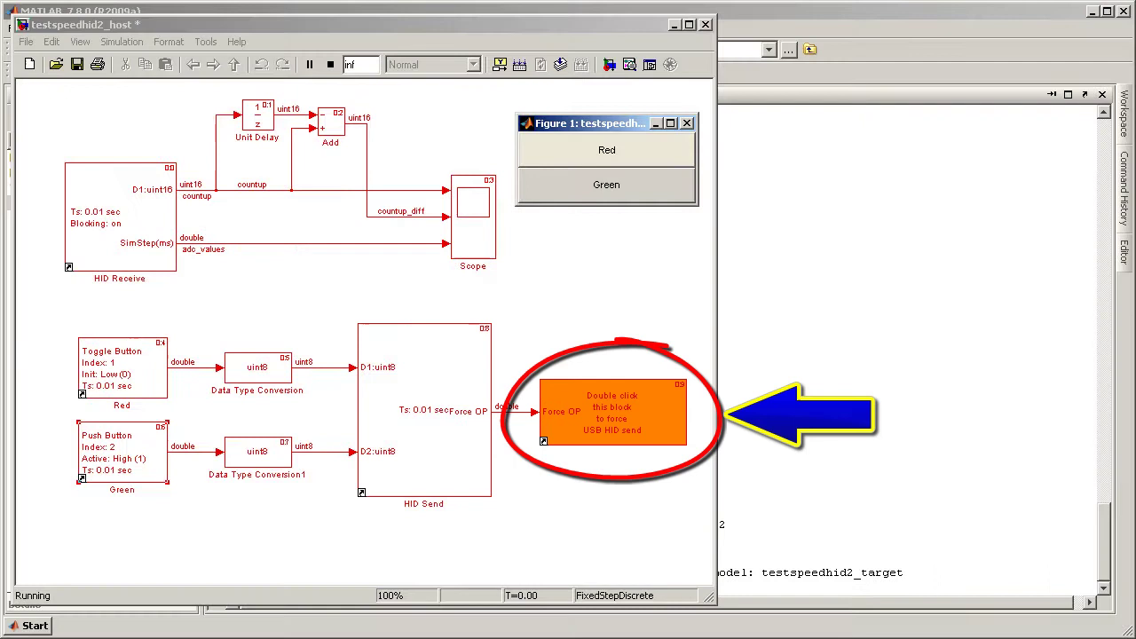
double_click(474, 204)
left_click_drag(590, 100, 901, 31)
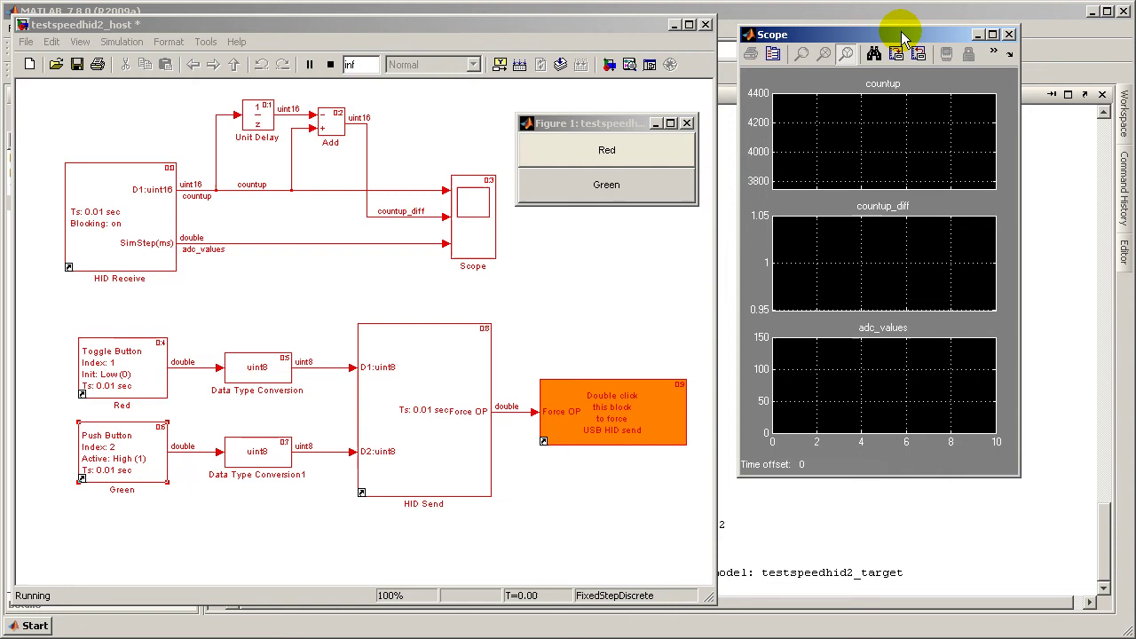
Step: Force the USB HID send through the Force OP block and minimize the model window
left_click(621, 408)
double_click(622, 408)
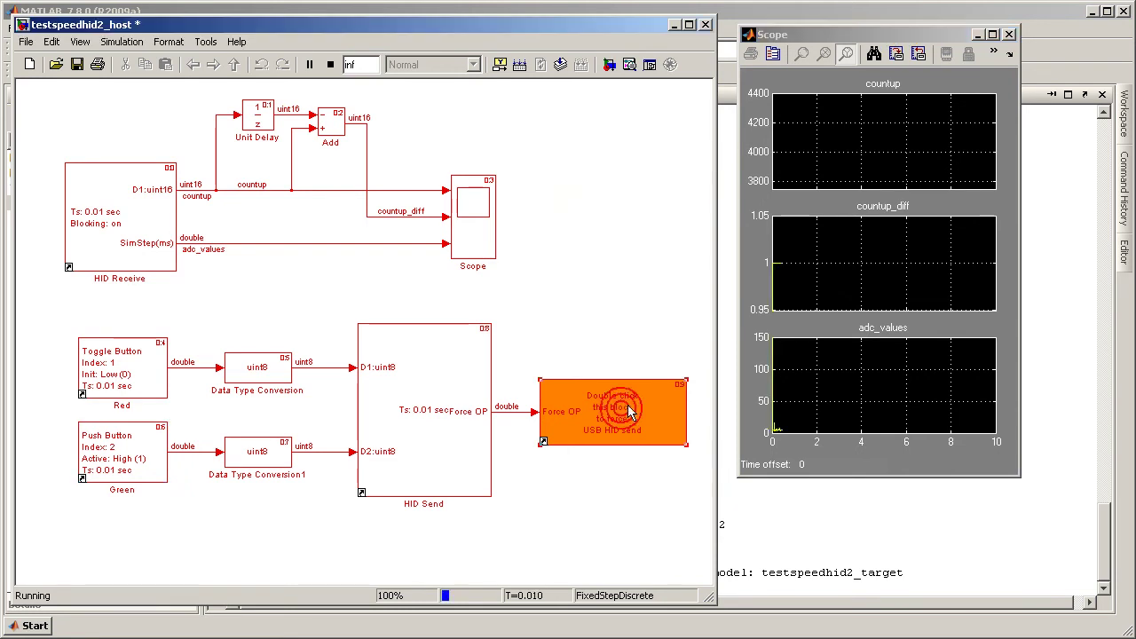
left_click(674, 25)
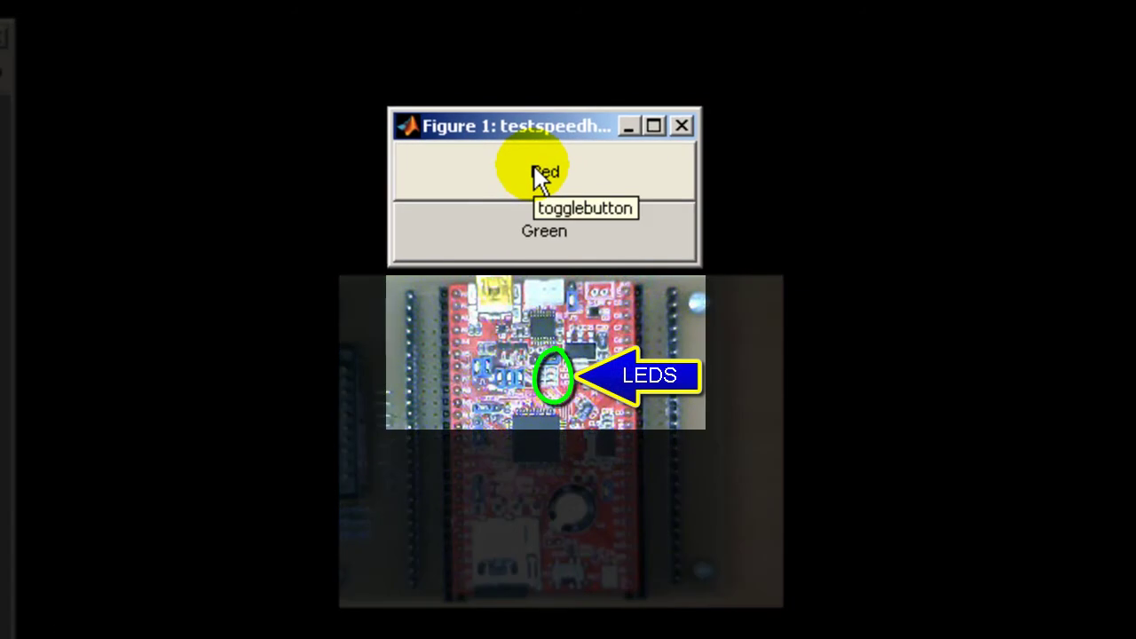
Step: Toggle the Red button on and off and pulse Green several times to switch the board LEDs
left_click(536, 174)
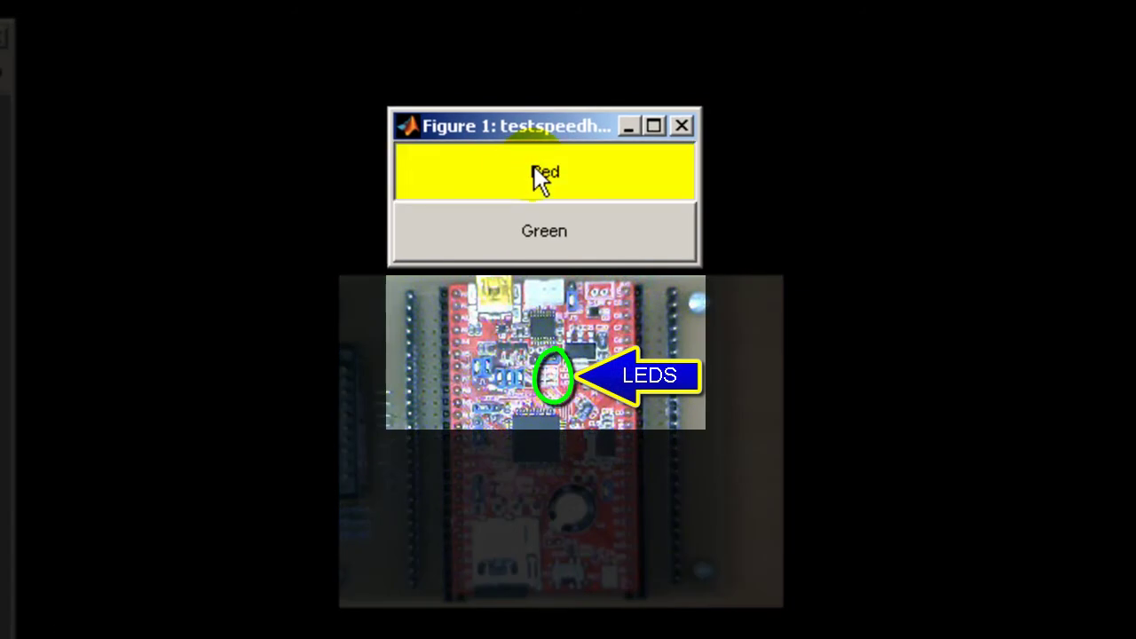
left_click(537, 176)
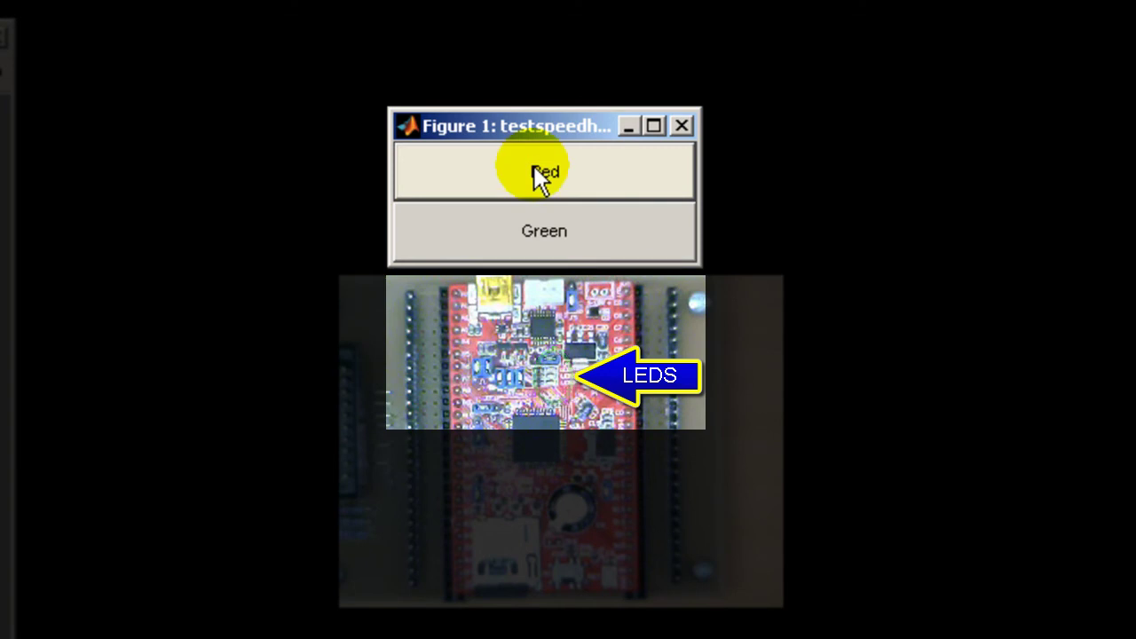
left_click(537, 175)
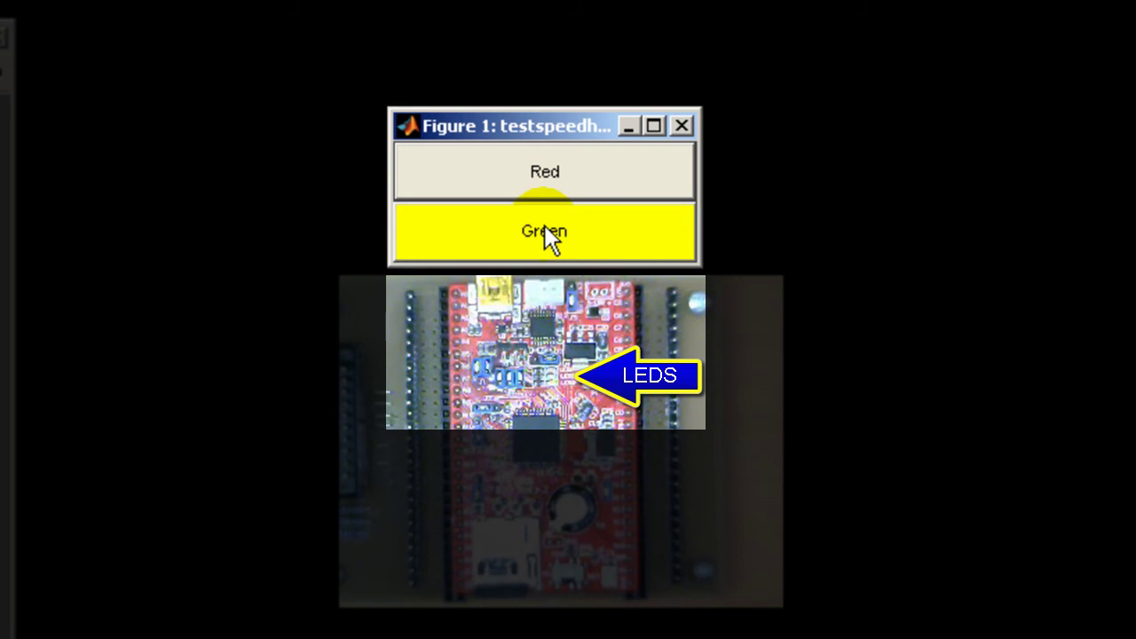
left_click(544, 225)
left_click(545, 224)
left_click(544, 225)
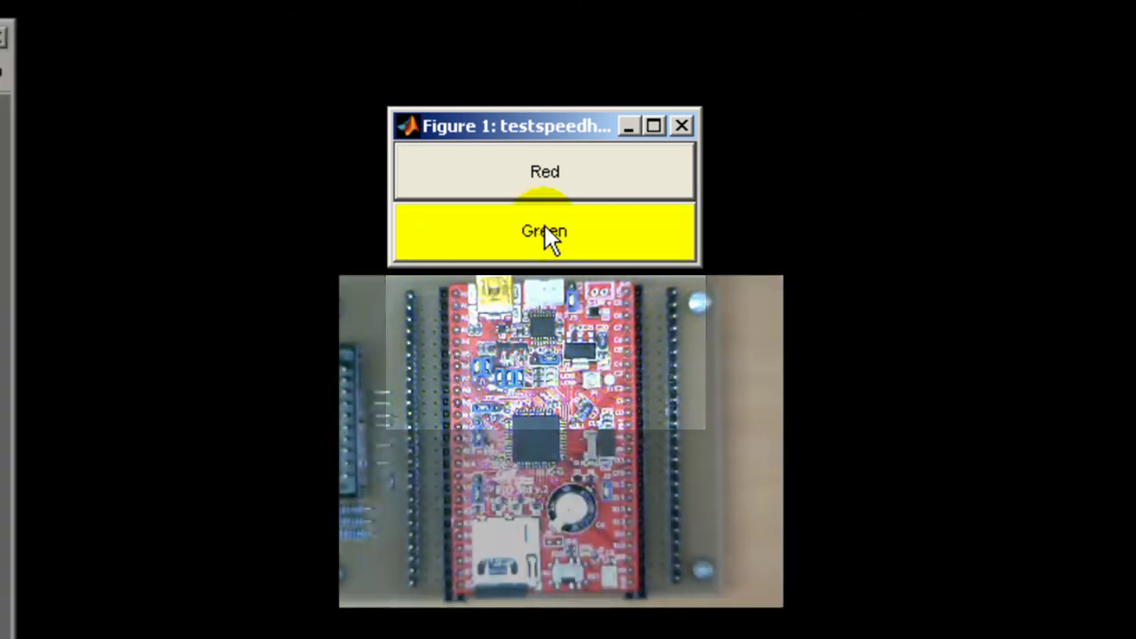
left_click(544, 231)
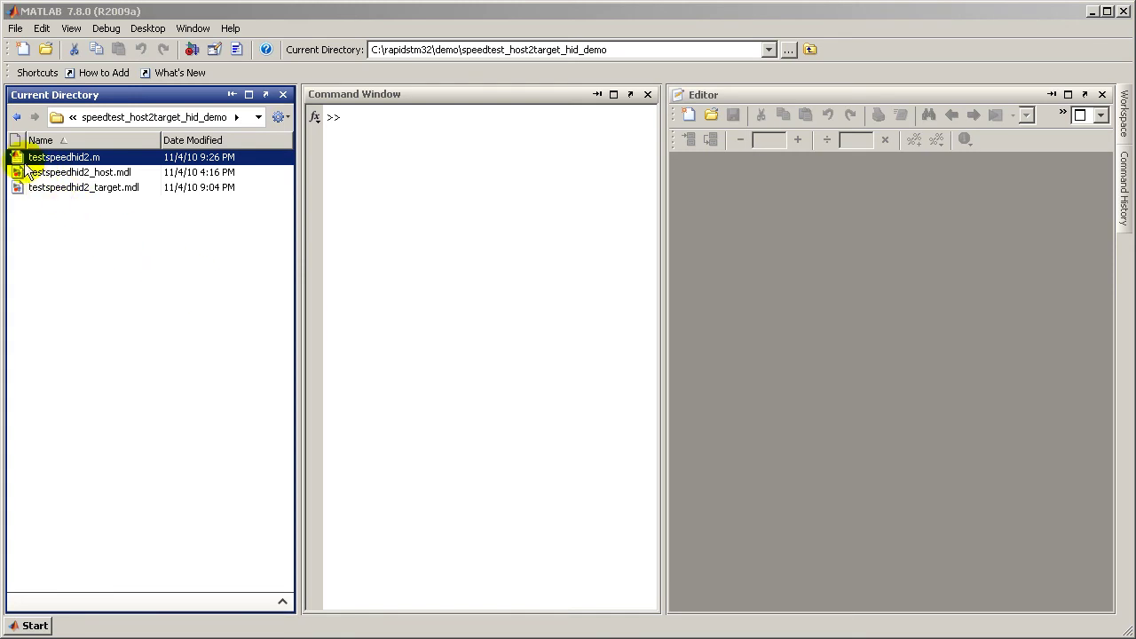
Step: Open and run testspeedhid2.m to plot read/write timing and Count Up over 500 samples
double_click(21, 159)
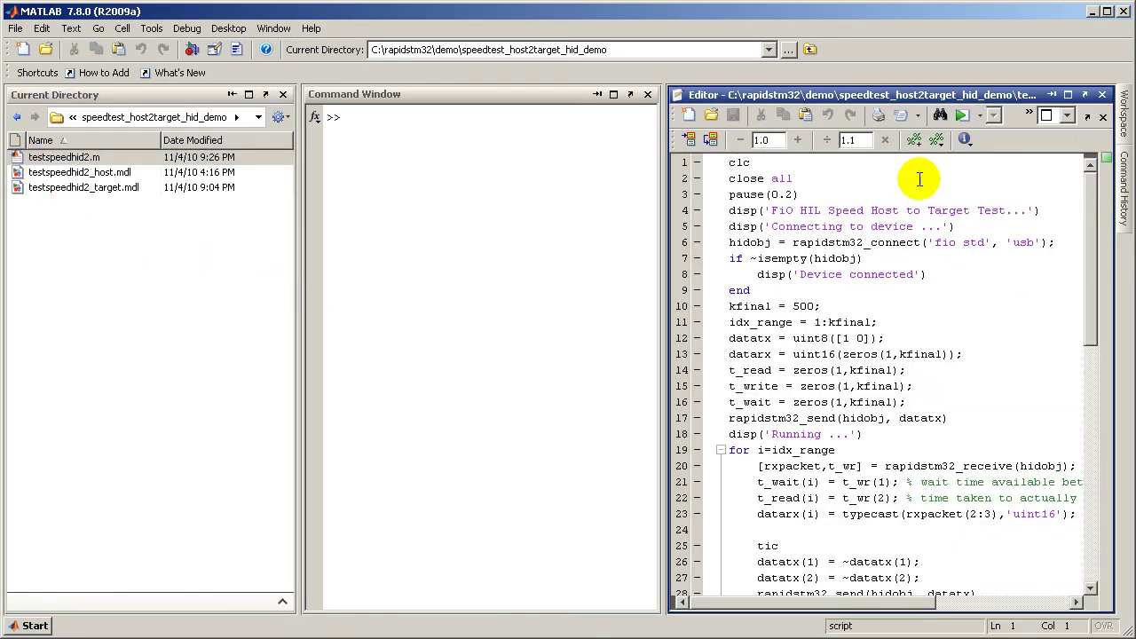
left_click(961, 115)
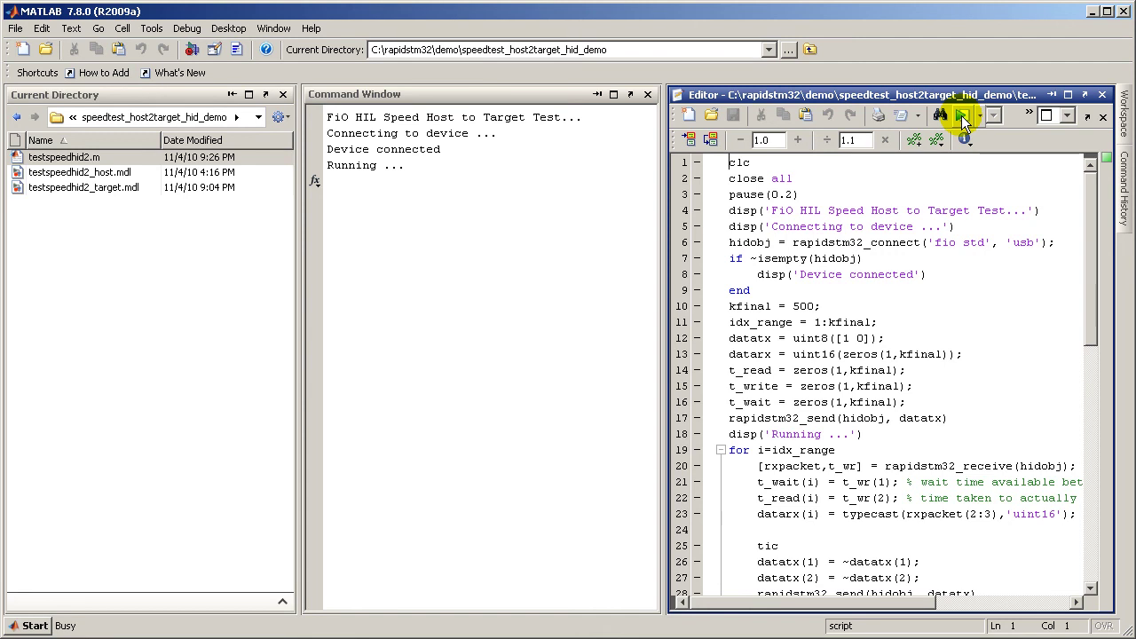
Step: Minimize the Editor and Current Directory panes, then shrink Figure 1 and move it lower right
left_click(1051, 95)
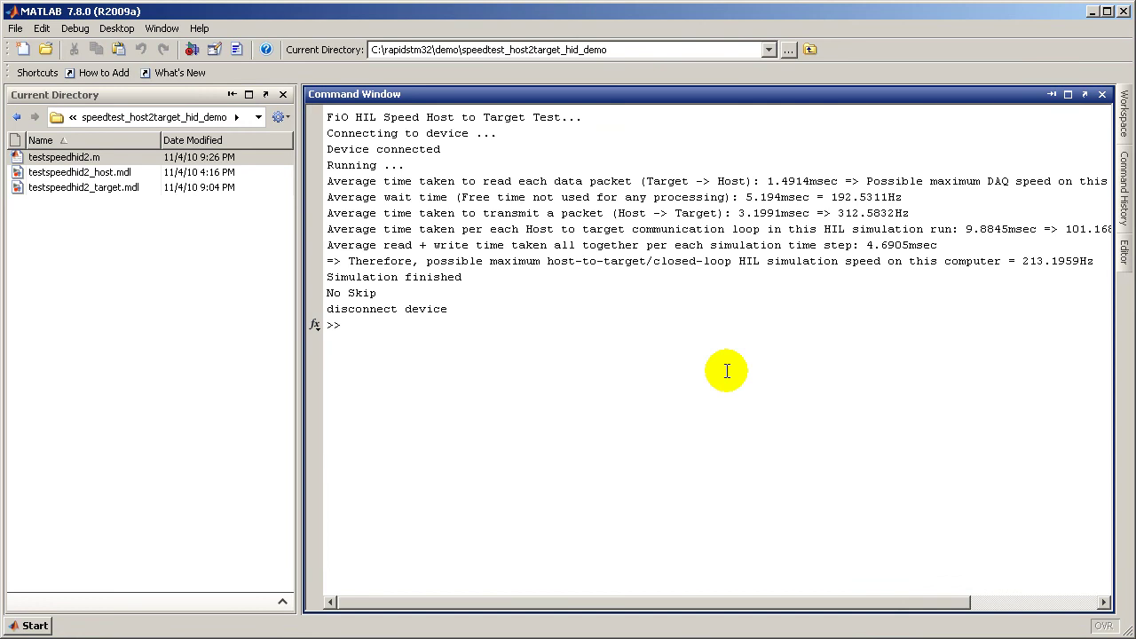
left_click(232, 94)
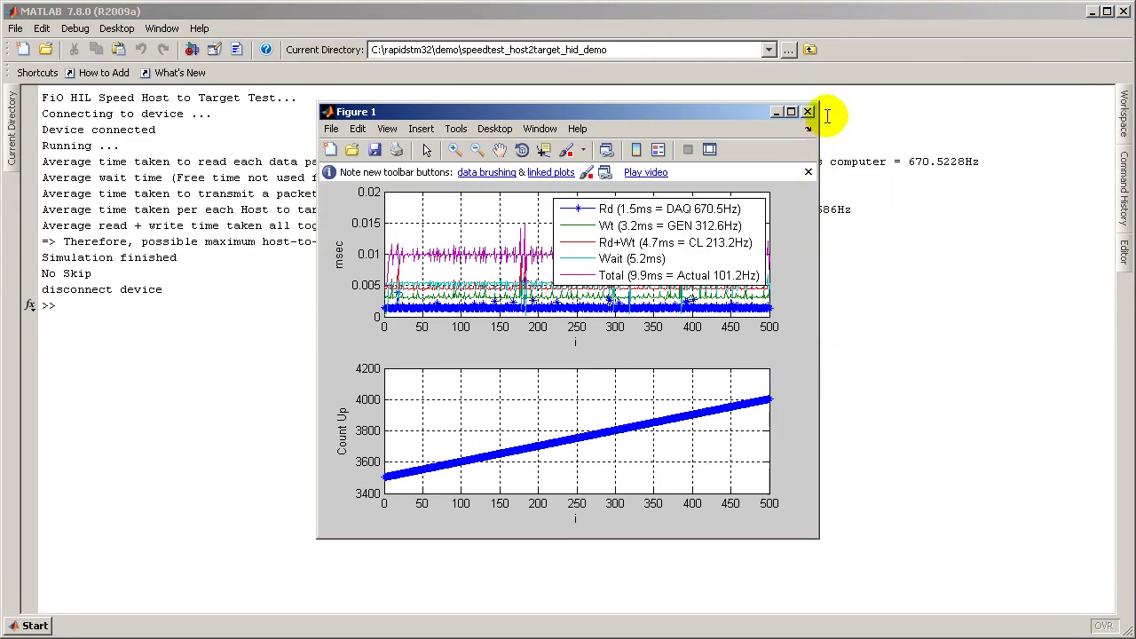
left_click_drag(817, 102, 768, 303)
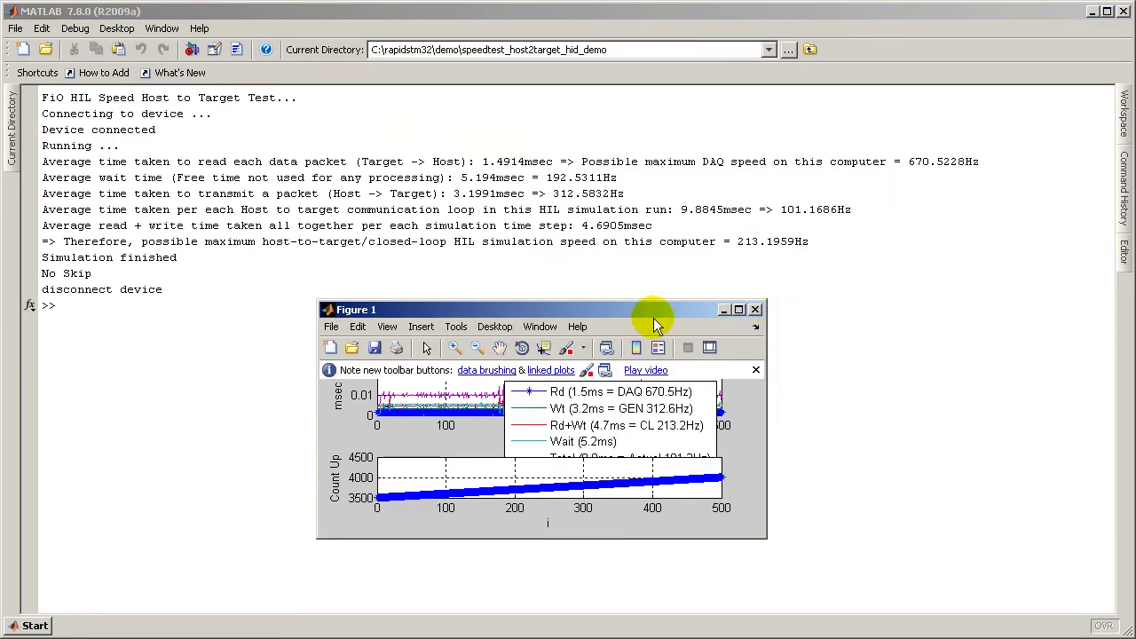
left_click_drag(641, 313, 960, 380)
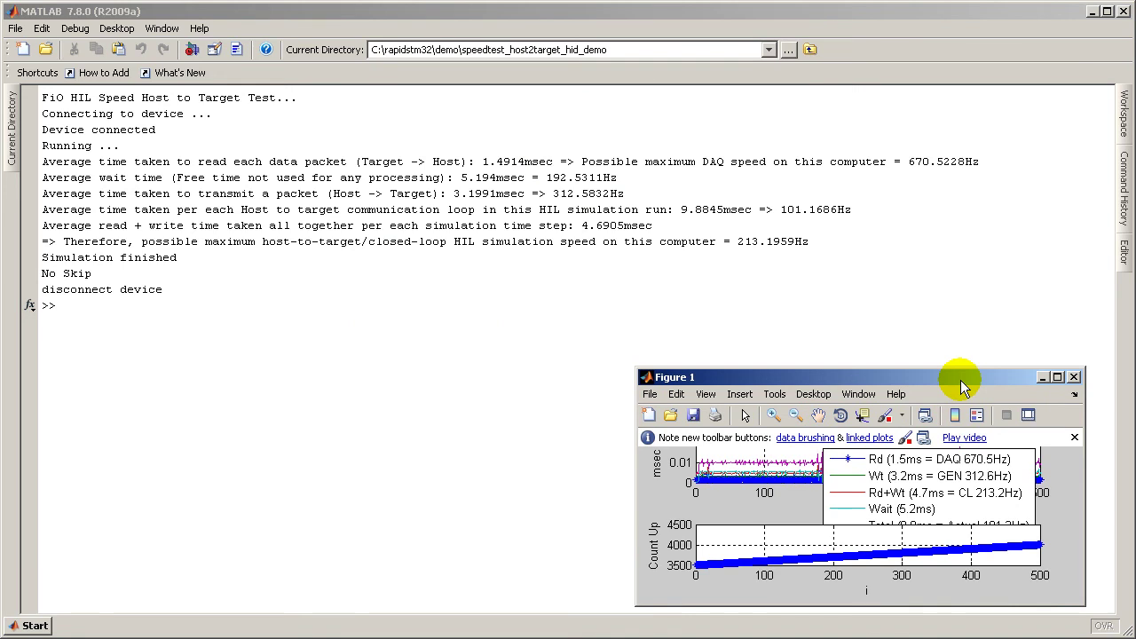